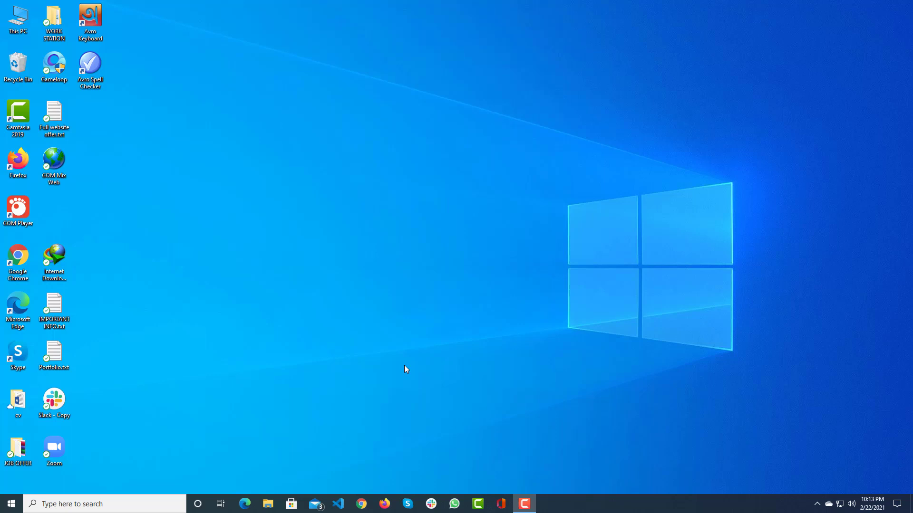
# Step: Search Google in Chrome for "xampp download" and open the Apache Friends page titled "XAMPP Installers and Downloads"
pyautogui.click(361, 505)
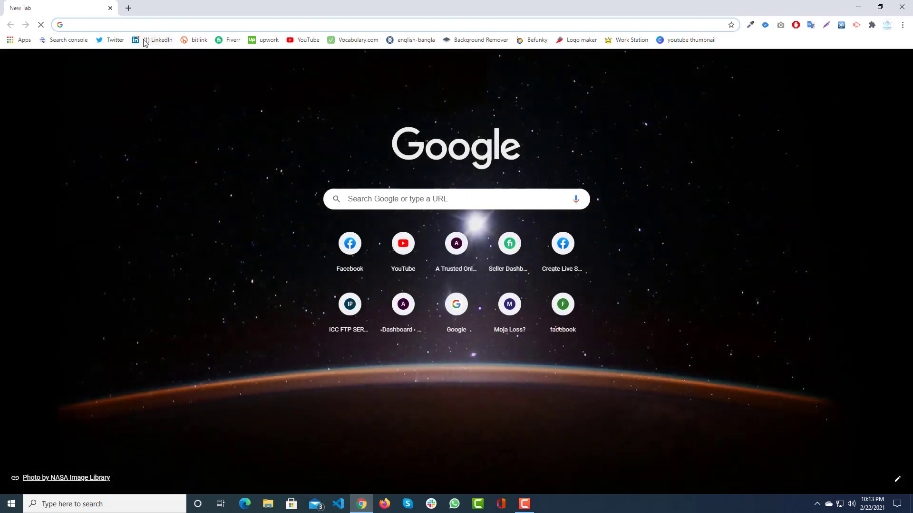
pyautogui.click(133, 25)
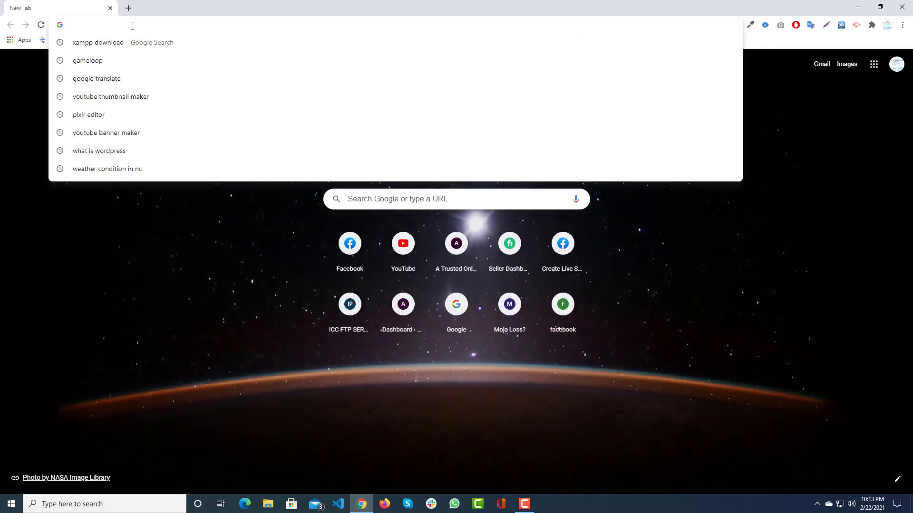
pyautogui.click(76, 42)
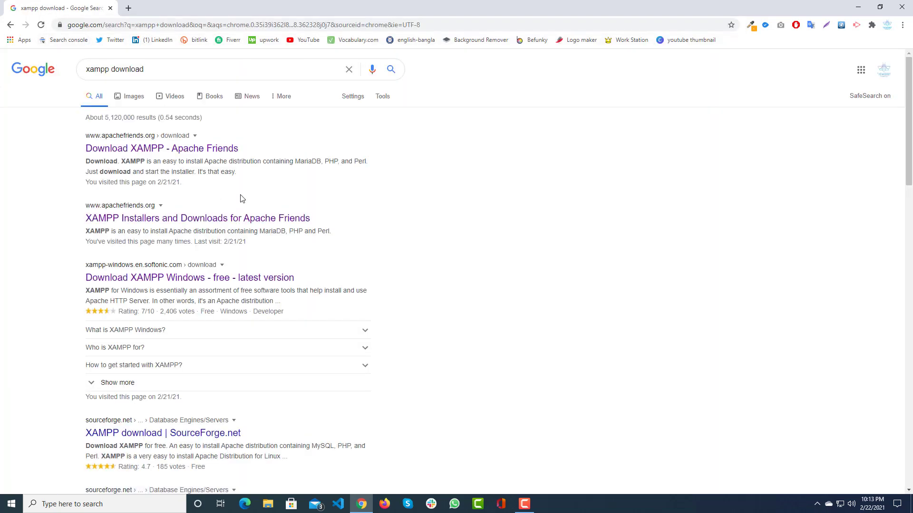
pyautogui.click(155, 220)
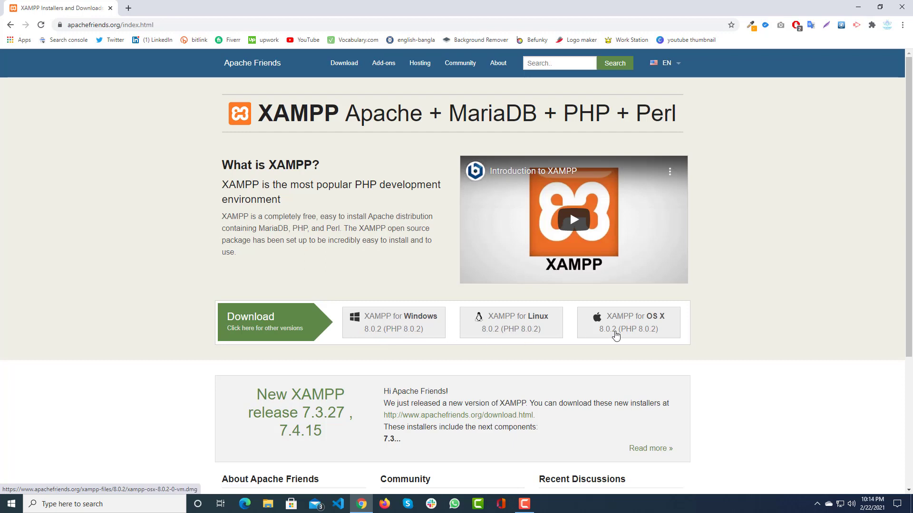
# Step: Request the XAMPP for Windows 8.0.2 download and dismiss the resulting download file dialog
pyautogui.click(392, 328)
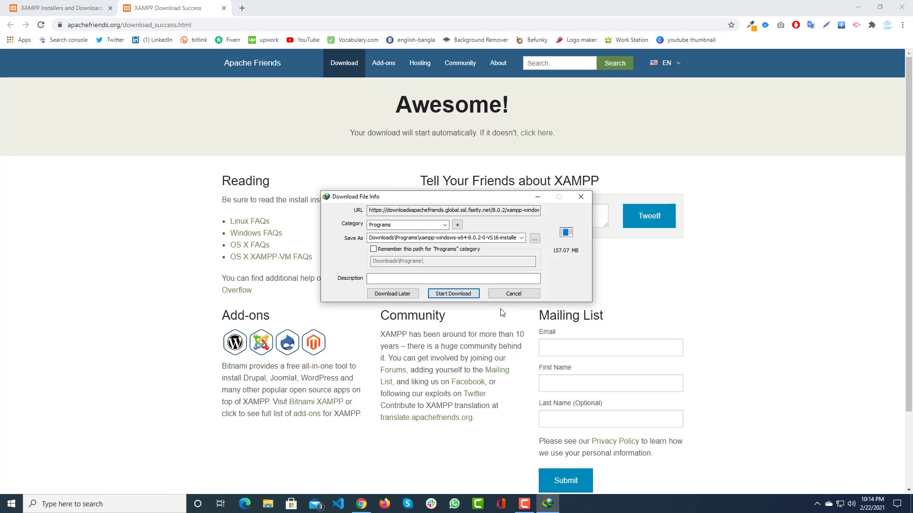
pyautogui.click(521, 295)
pyautogui.click(478, 294)
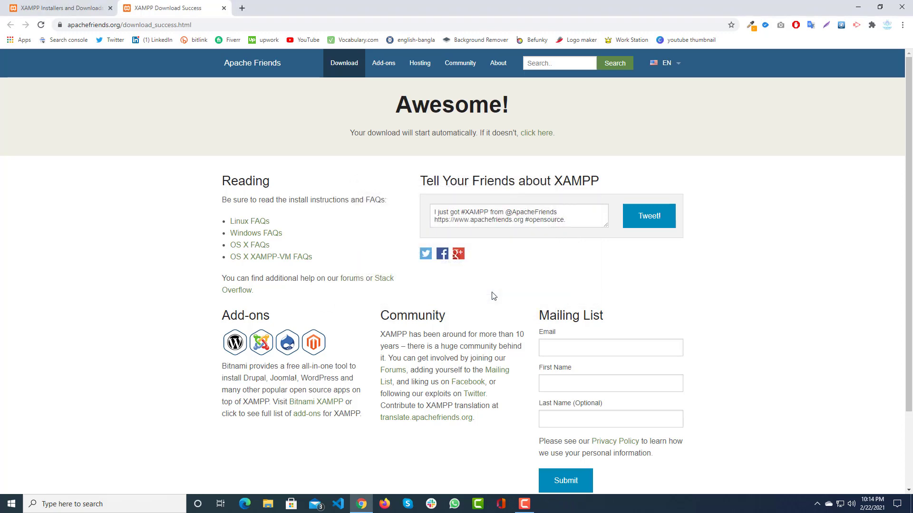
# Step: Launch the xampp-windows-x64-8.0.2-0-VS16 installer from the Programs folder inside Downloads in File Explorer
pyautogui.click(268, 505)
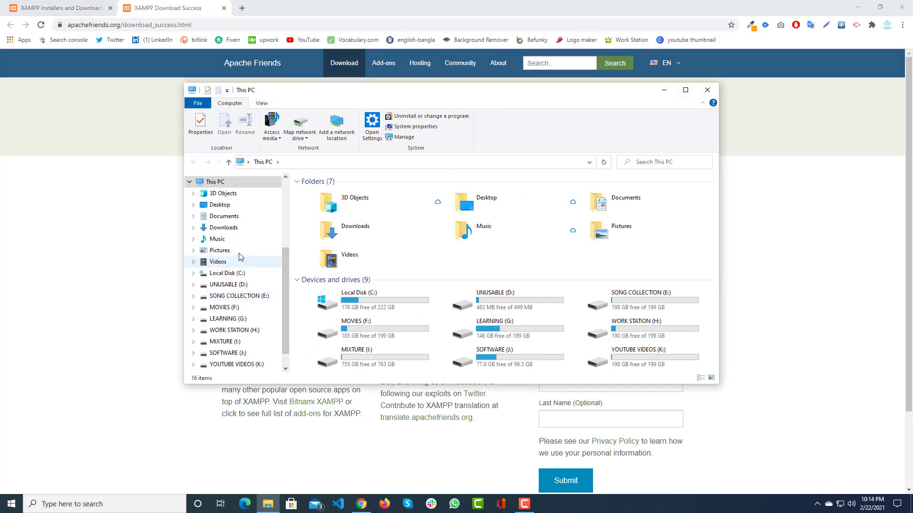
pyautogui.click(223, 228)
pyautogui.click(438, 227)
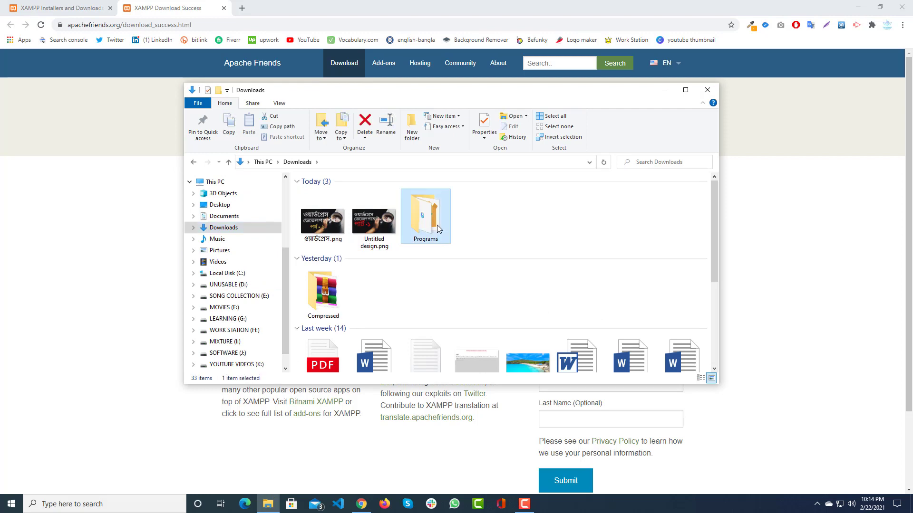
pyautogui.doubleClick(438, 226)
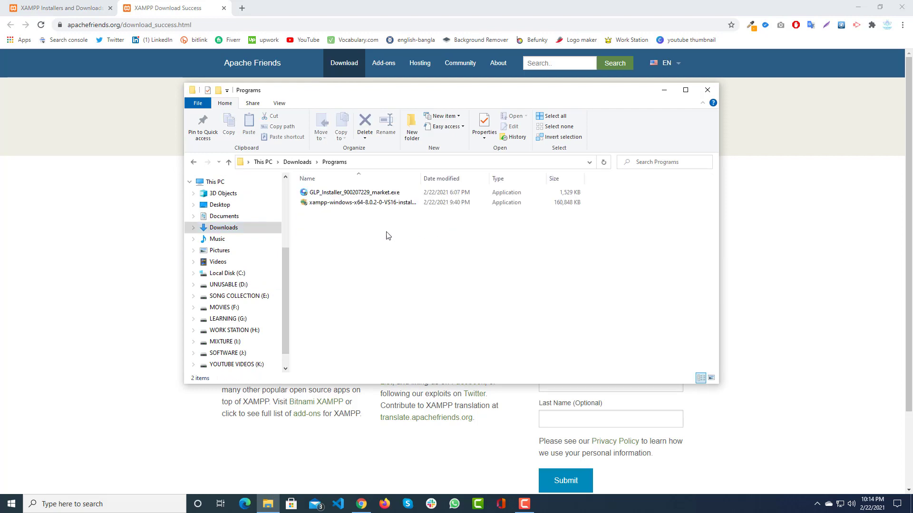
pyautogui.doubleClick(347, 204)
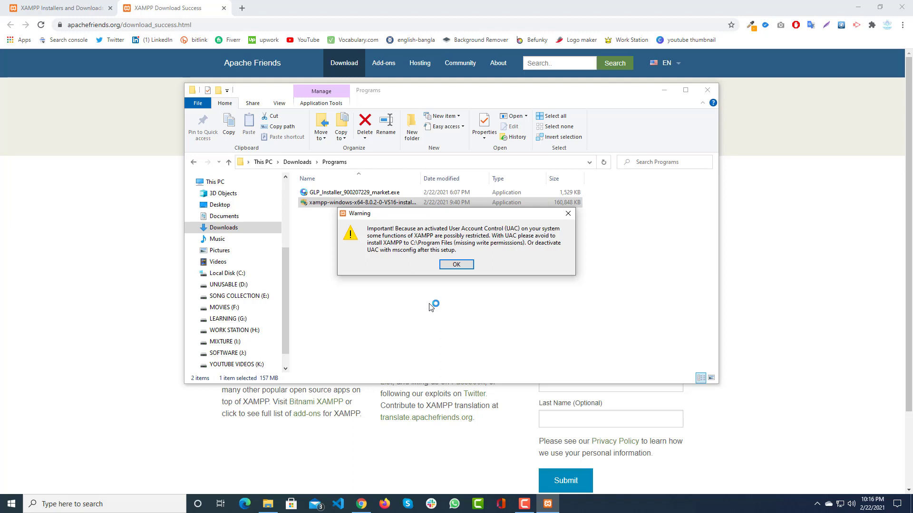
# Step: Acknowledge the User Account Control warning and advance the XAMPP setup with all components kept selected
pyautogui.click(463, 265)
pyautogui.click(517, 346)
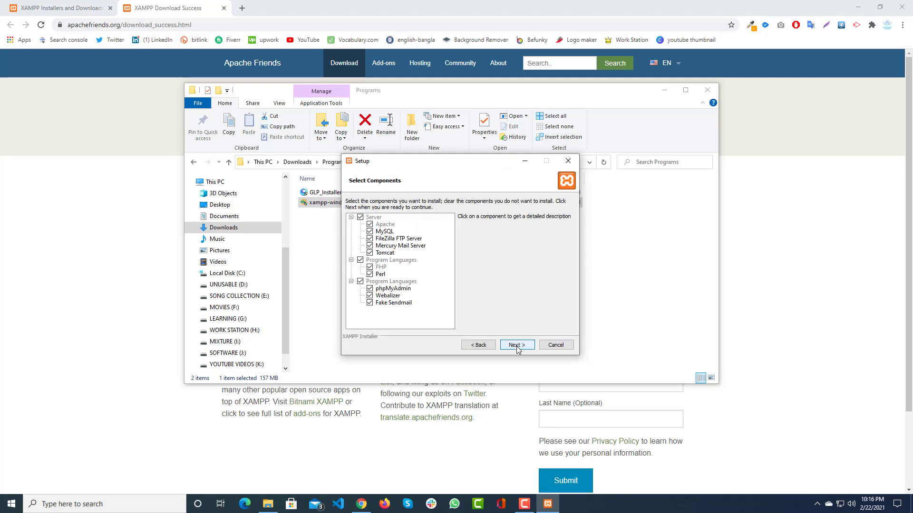
pyautogui.click(517, 346)
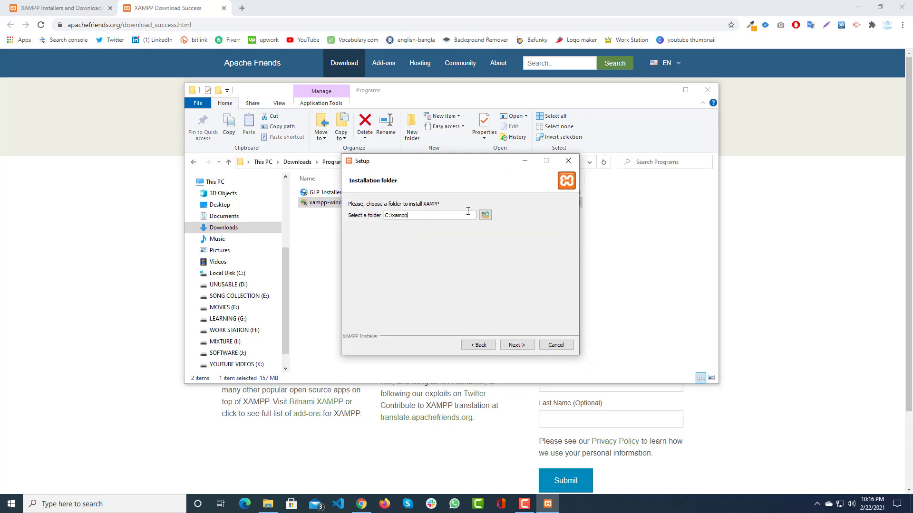
# Step: Try to use the root of the SOFTWARE (J:) drive as the XAMPP installation folder
pyautogui.click(485, 216)
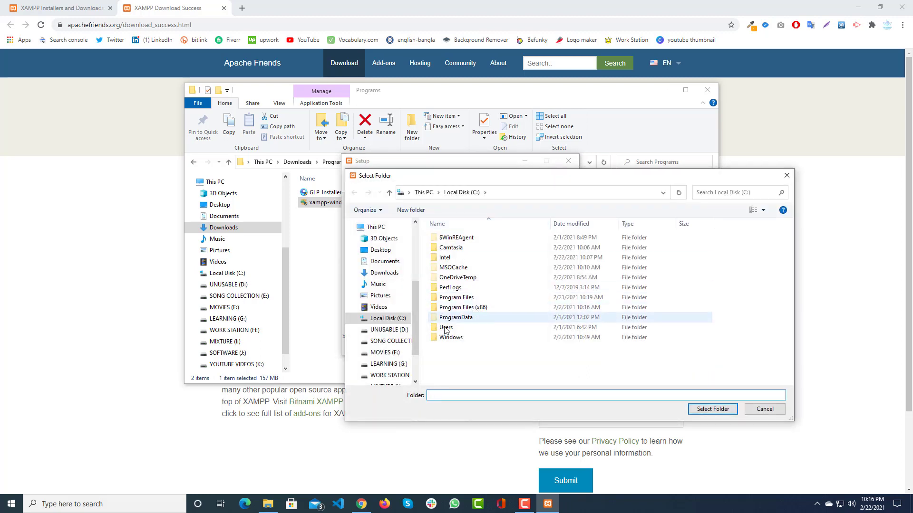
pyautogui.scroll(-1, 398, 338)
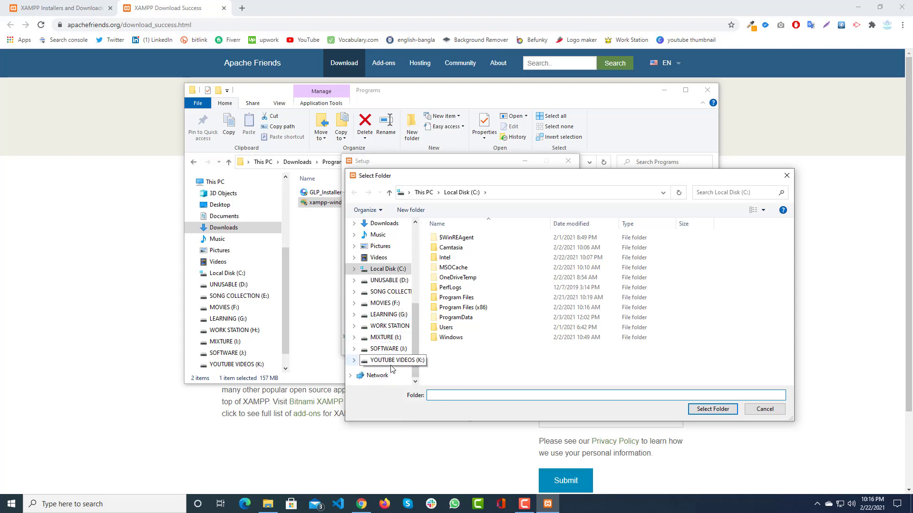
pyautogui.click(387, 351)
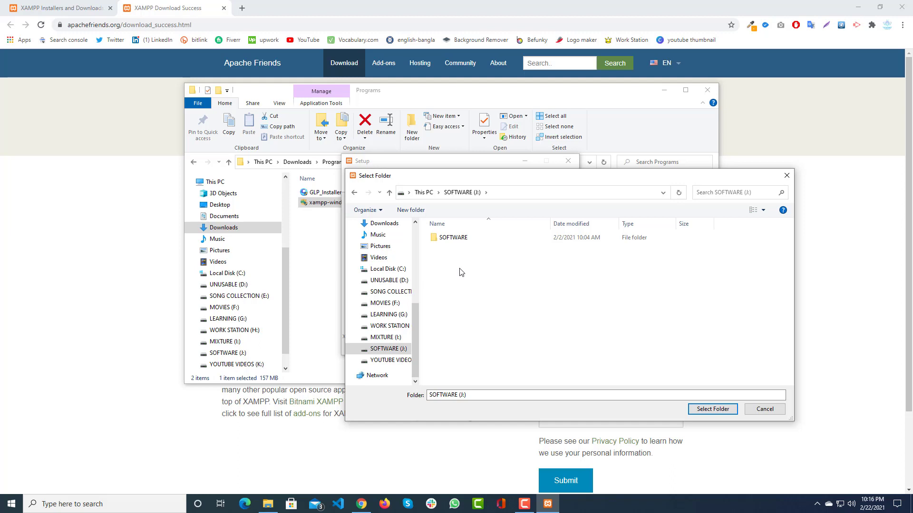
pyautogui.click(708, 410)
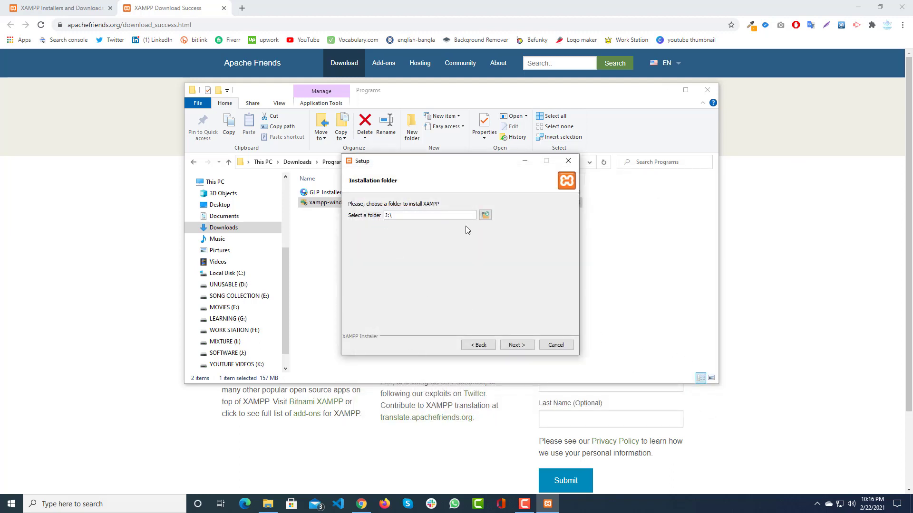
pyautogui.click(522, 346)
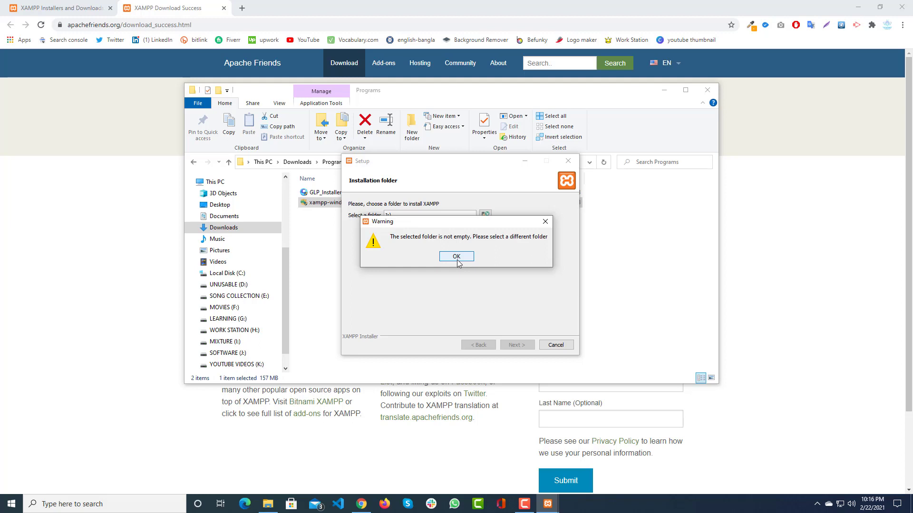
pyautogui.click(457, 261)
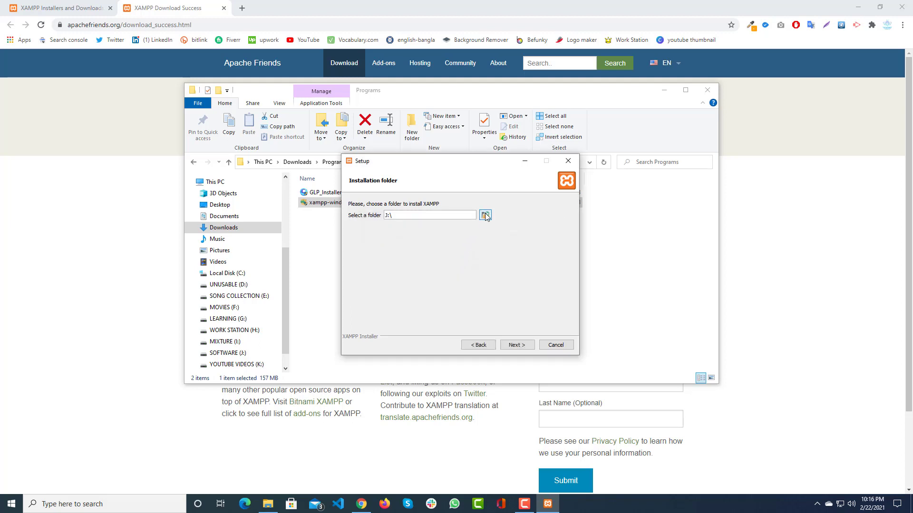
# Step: Create a folder named Xampp on the SOFTWARE (J:) drive and use J:\Xampp as the installation folder
pyautogui.click(485, 216)
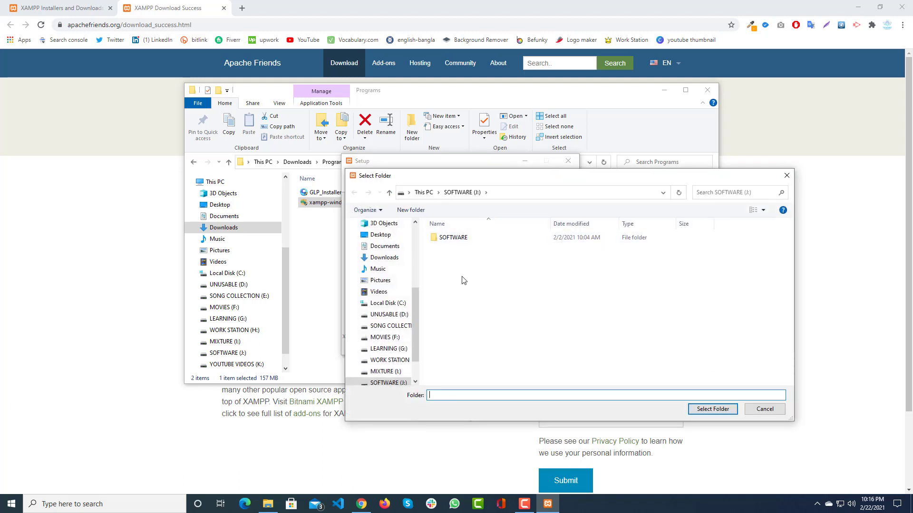
pyautogui.click(411, 209)
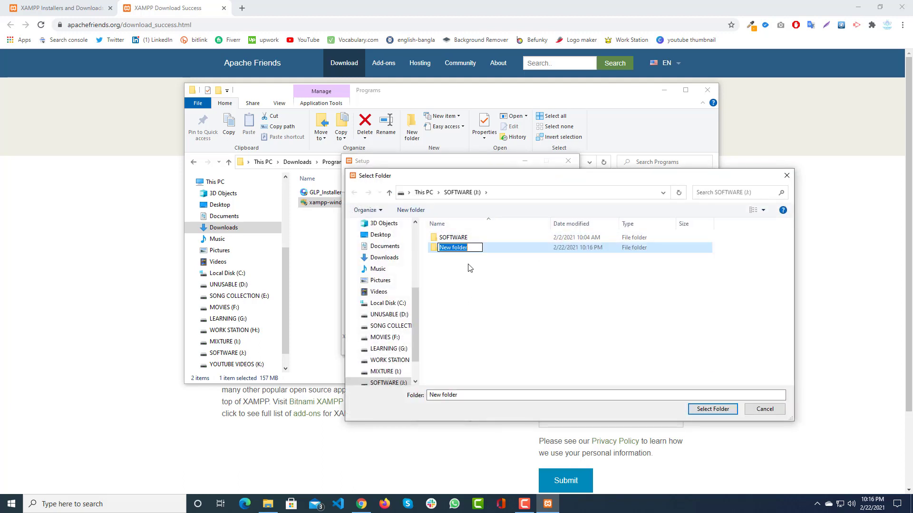
pyautogui.press('BackSpace')
pyautogui.write('Xampp')
pyautogui.press('Return')
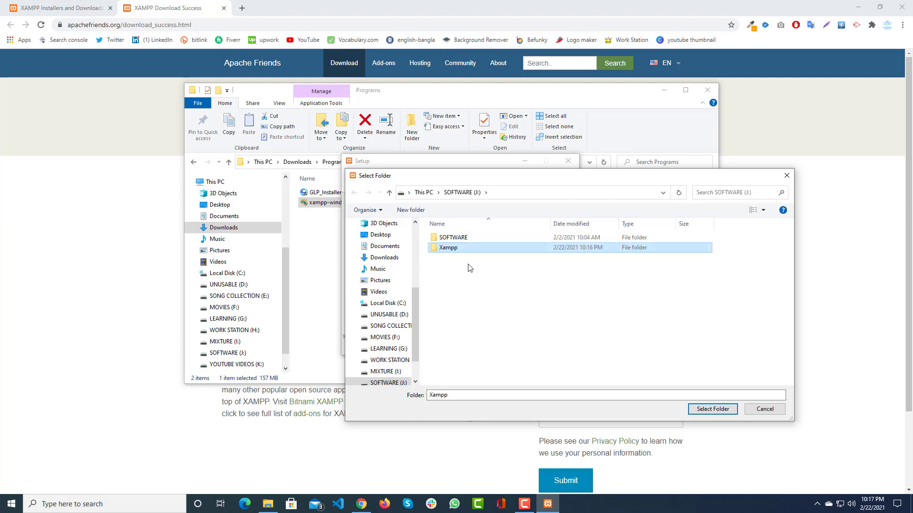
pyautogui.doubleClick(479, 252)
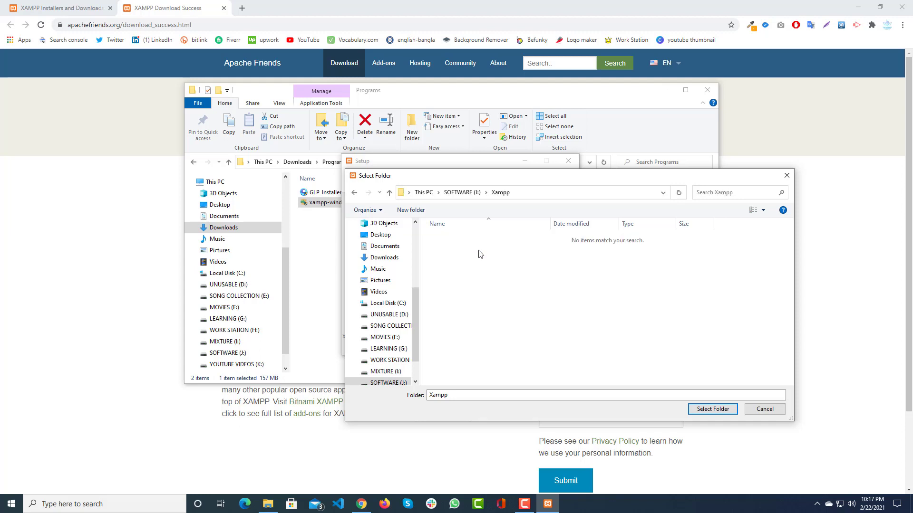
pyautogui.click(712, 409)
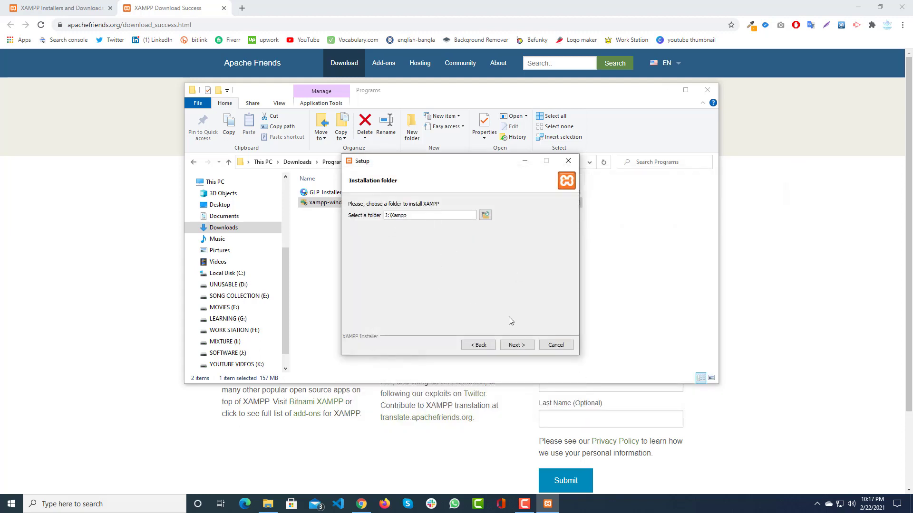
pyautogui.click(517, 345)
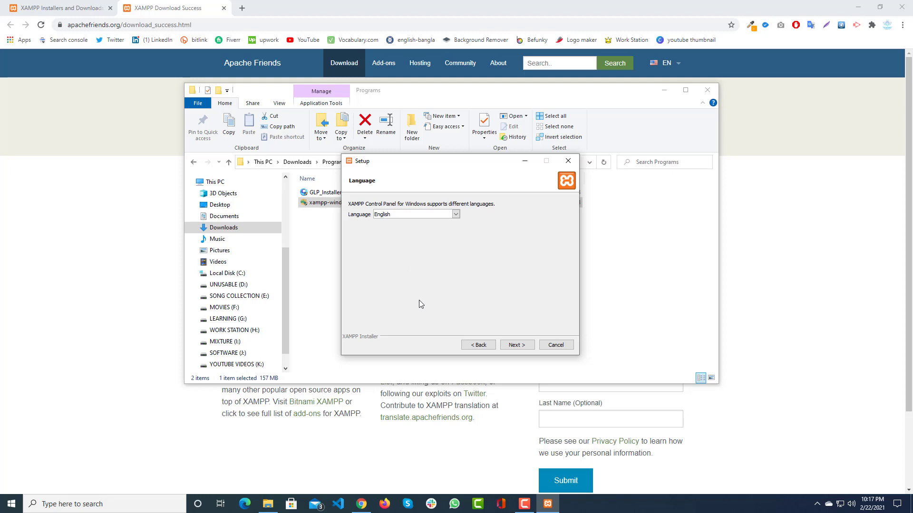
# Step: Keep English as the control panel language, continue past the Bitnami page, return to the setup and start installing XAMPP
pyautogui.click(515, 345)
pyautogui.click(515, 345)
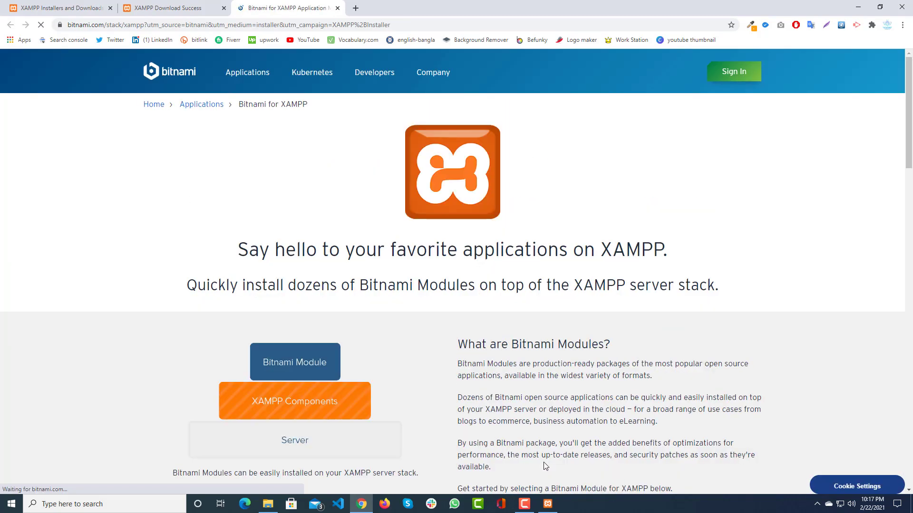
pyautogui.click(548, 505)
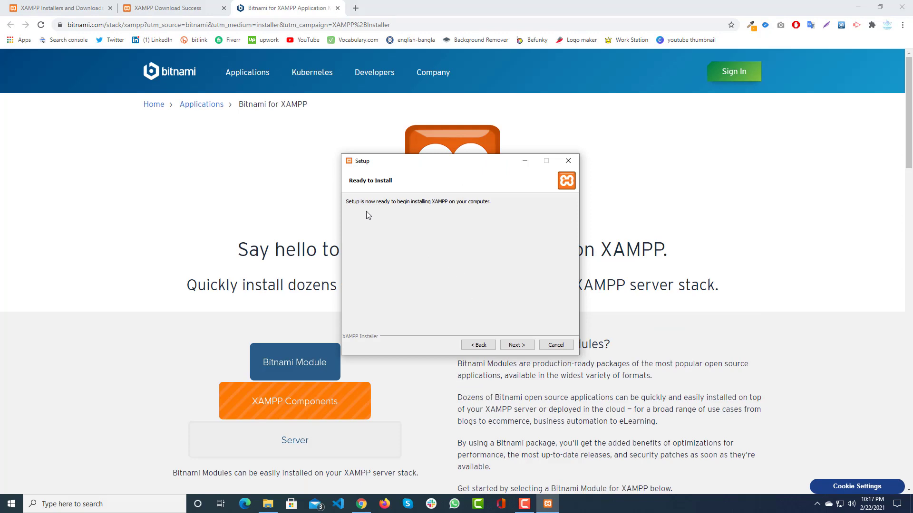
pyautogui.click(522, 348)
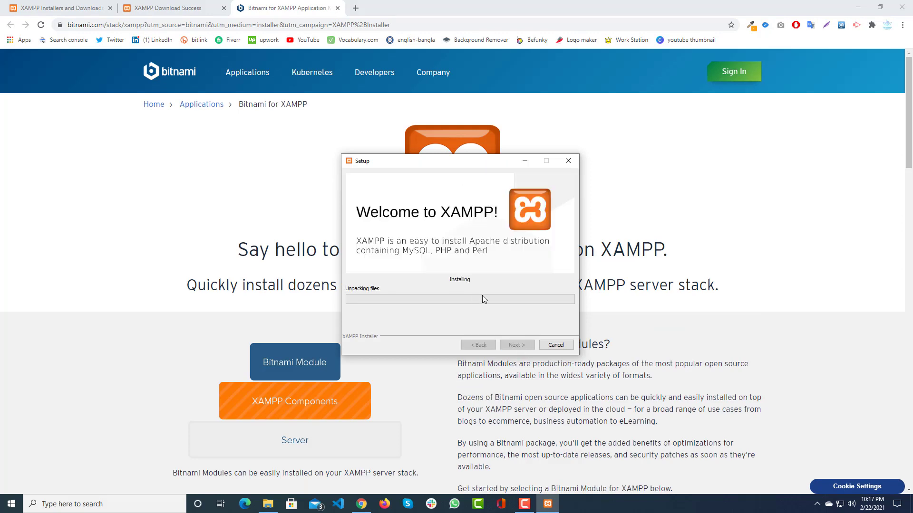